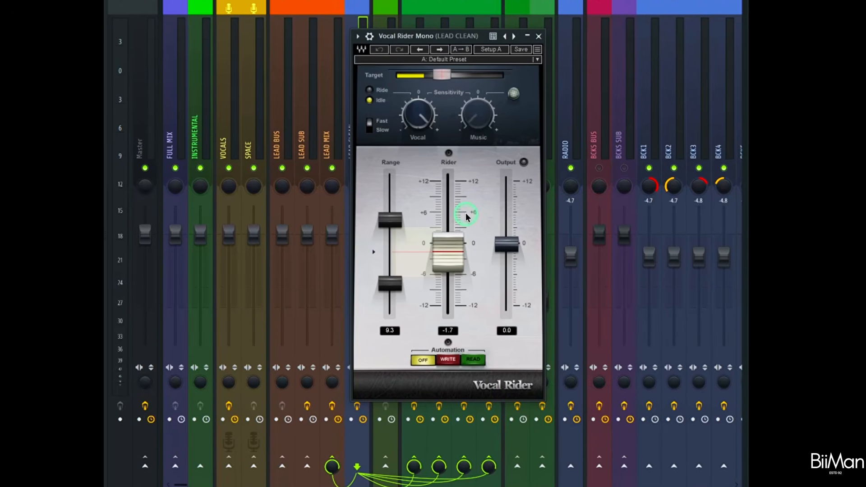
# Close the Vocal Rider and API Vision windows of LEAD CLEAN and review Waves Tune Real-Time on the LEAD MIX track.
pyautogui.click(538, 37)
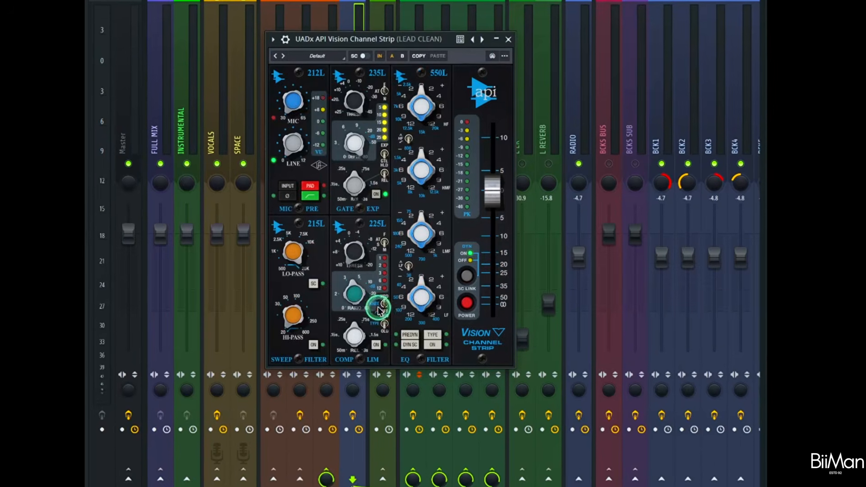
pyautogui.click(510, 33)
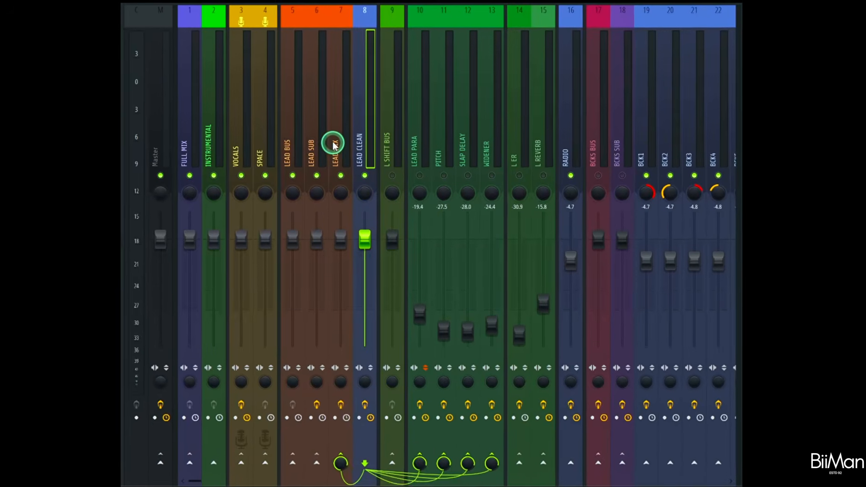
pyautogui.click(335, 142)
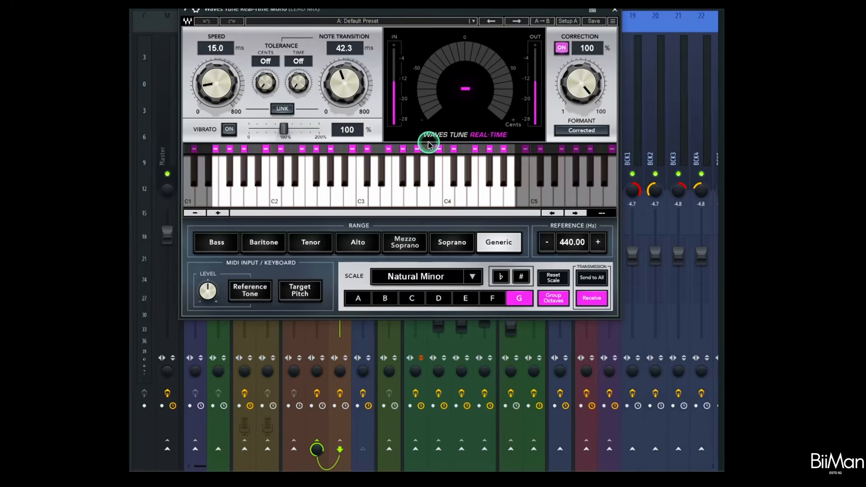
pyautogui.moveTo(407, 13); pyautogui.dragTo(435, 60)
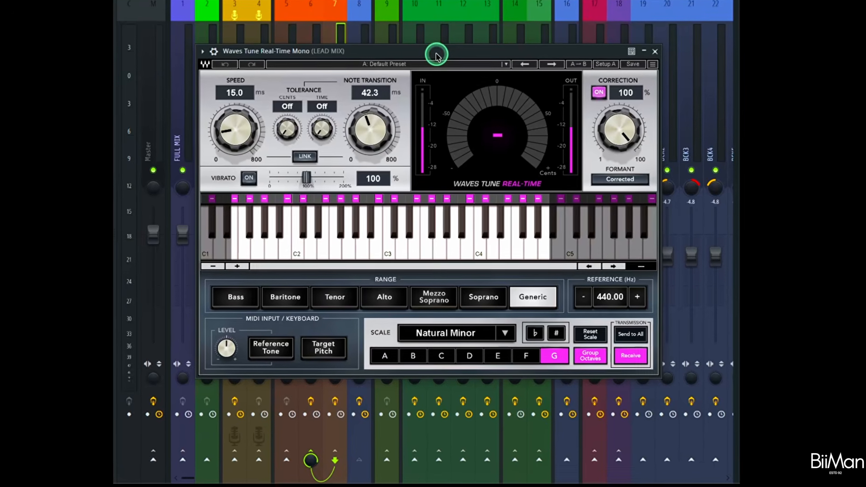
pyautogui.click(653, 53)
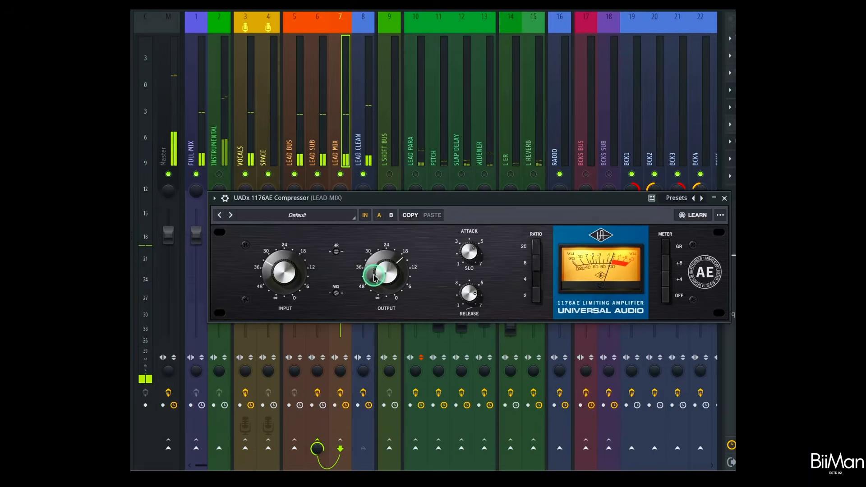
# Adjust the output level of the 1176AE compressor on LEAD MIX and toggle its processing for comparison.
pyautogui.moveTo(387, 272); pyautogui.dragTo(408, 271)
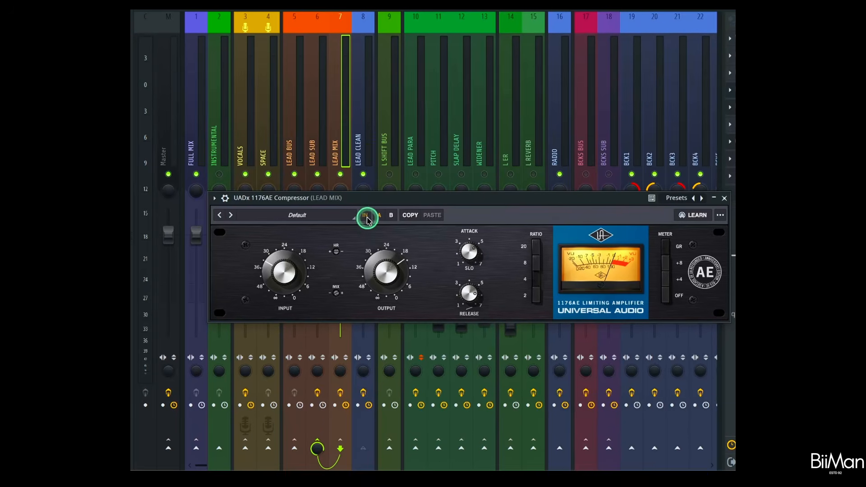
pyautogui.click(366, 217)
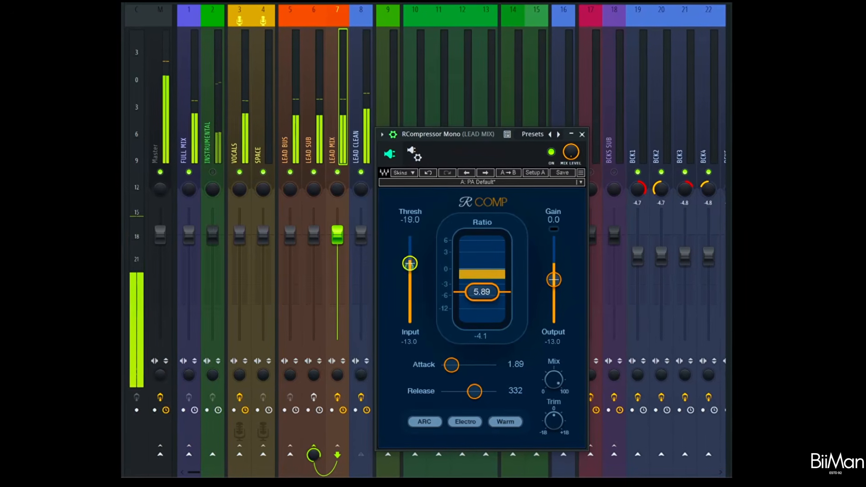
pyautogui.moveTo(425, 281); pyautogui.dragTo(413, 319)
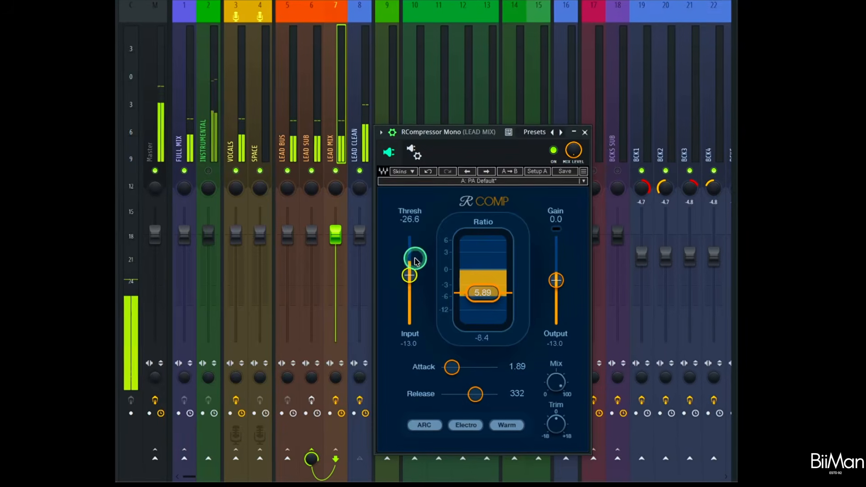
pyautogui.moveTo(455, 370); pyautogui.dragTo(448, 370)
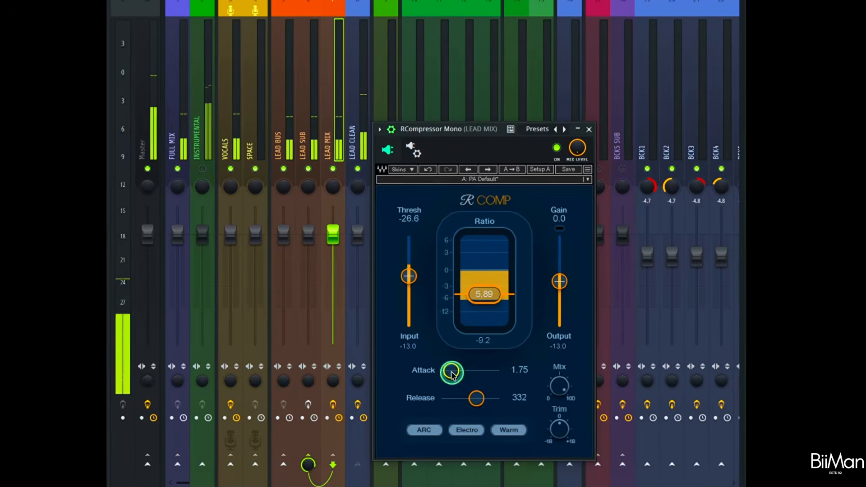
pyautogui.moveTo(556, 298); pyautogui.dragTo(563, 258)
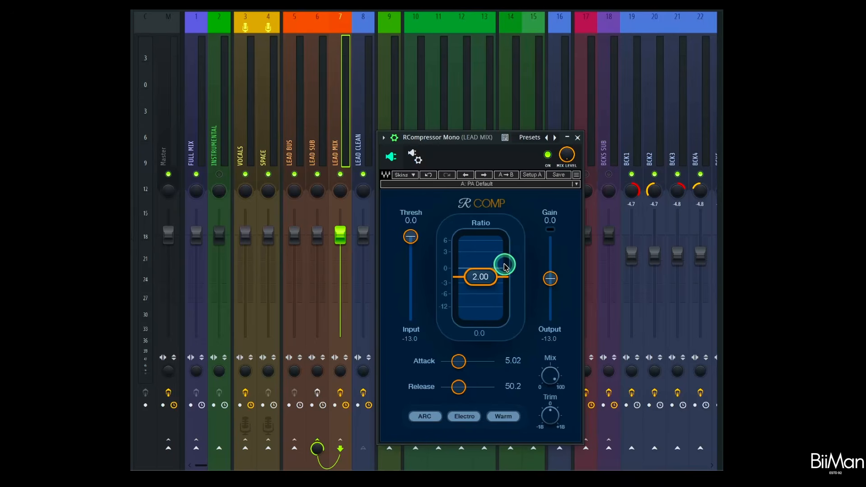
# Set the RCompressor on LEAD MIX to ratio 5.89, attack 1.89 and release 332, and lower its threshold to -26.6 during playback.
pyautogui.moveTo(481, 277); pyautogui.dragTo(487, 302)
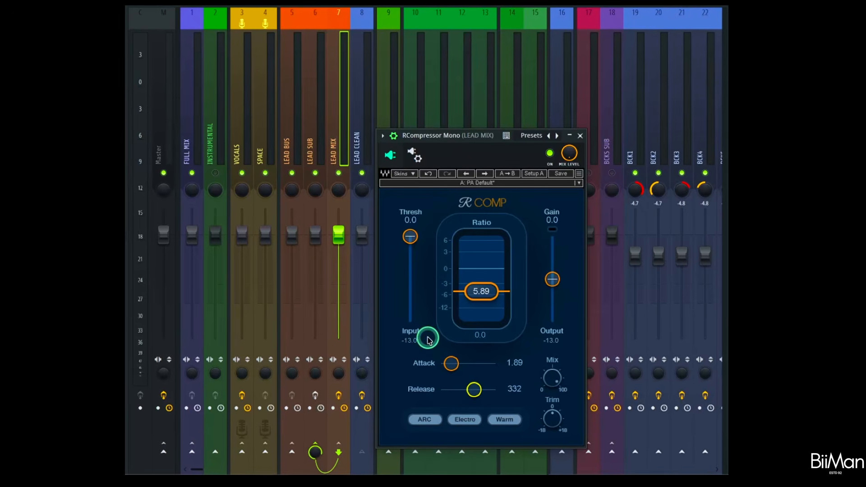
pyautogui.press('space')
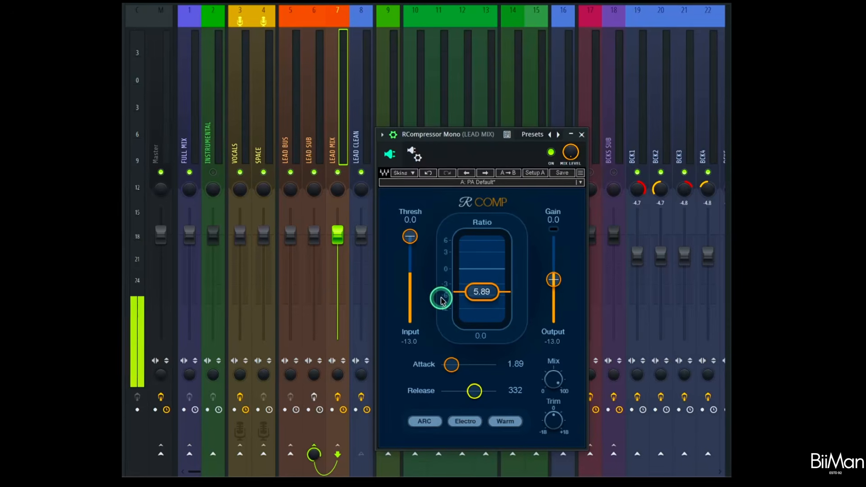
pyautogui.moveTo(410, 237); pyautogui.dragTo(416, 365)
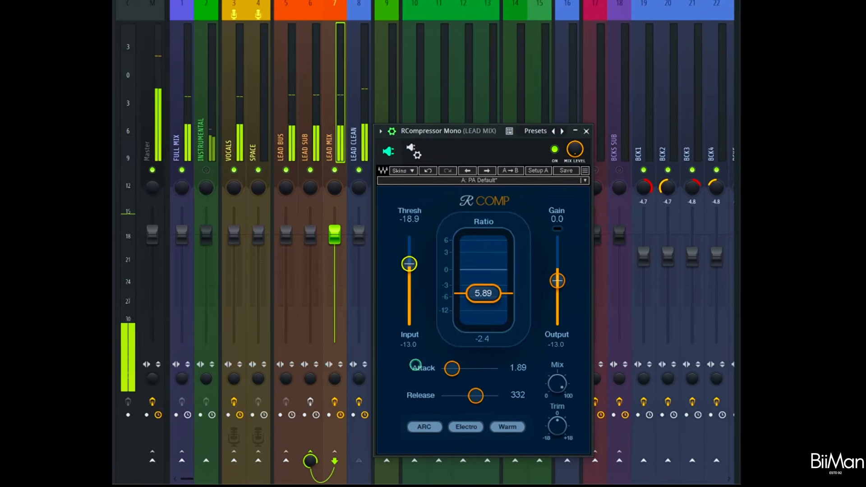
pyautogui.moveTo(408, 265); pyautogui.dragTo(407, 309)
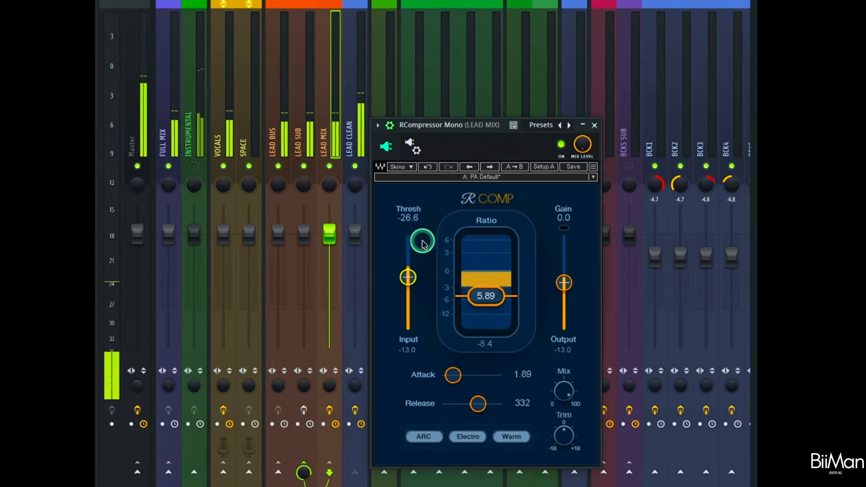
# Set the RCompressor attack to 1.75 and raise its gain to 6.6 while auditioning the lead vocal.
pyautogui.moveTo(453, 375); pyautogui.dragTo(452, 376)
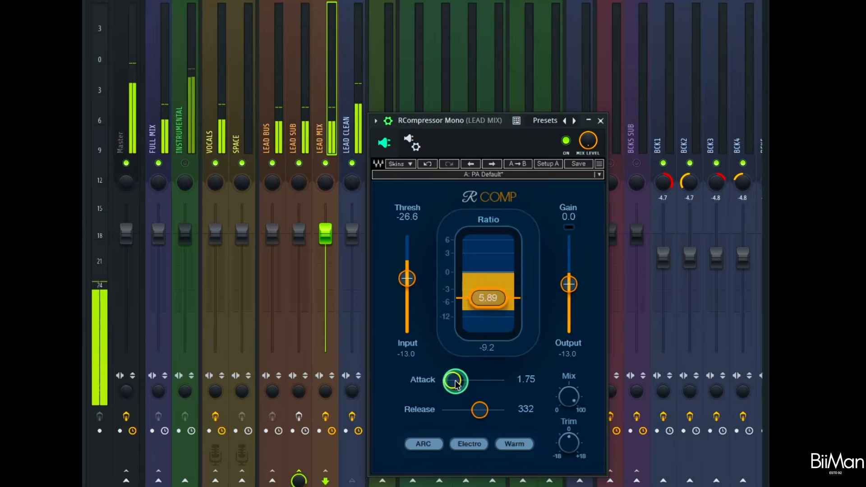
pyautogui.moveTo(569, 285); pyautogui.dragTo(585, 260)
pyautogui.press('space')
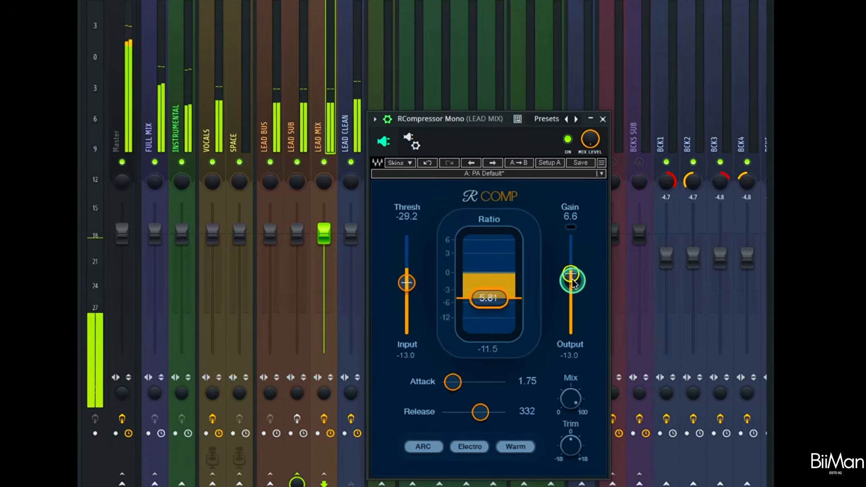
# Fine-tune the RCompressor with gain 6.8, attack 1.97 and release 293.
pyautogui.moveTo(573, 281); pyautogui.dragTo(573, 280)
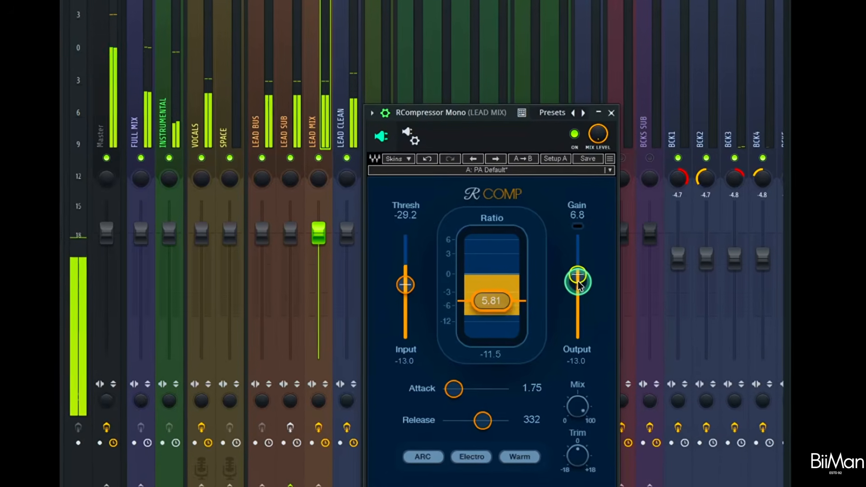
pyautogui.moveTo(455, 392); pyautogui.dragTo(472, 391)
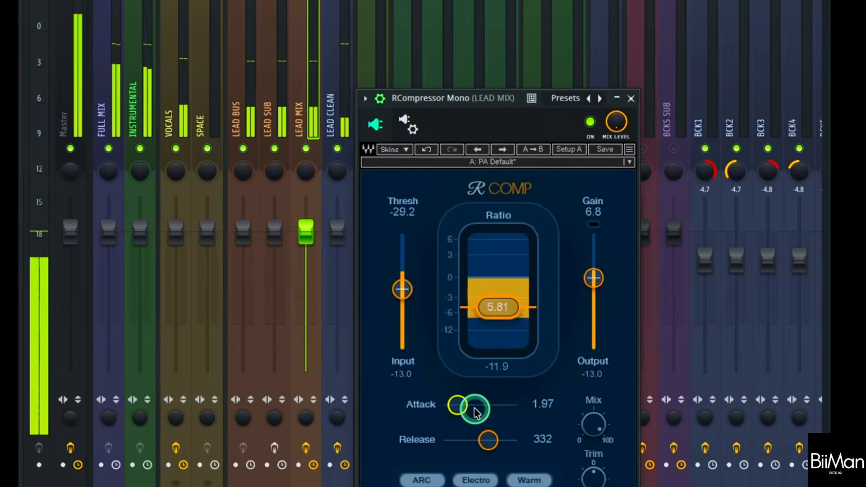
pyautogui.moveTo(489, 442); pyautogui.dragTo(483, 444)
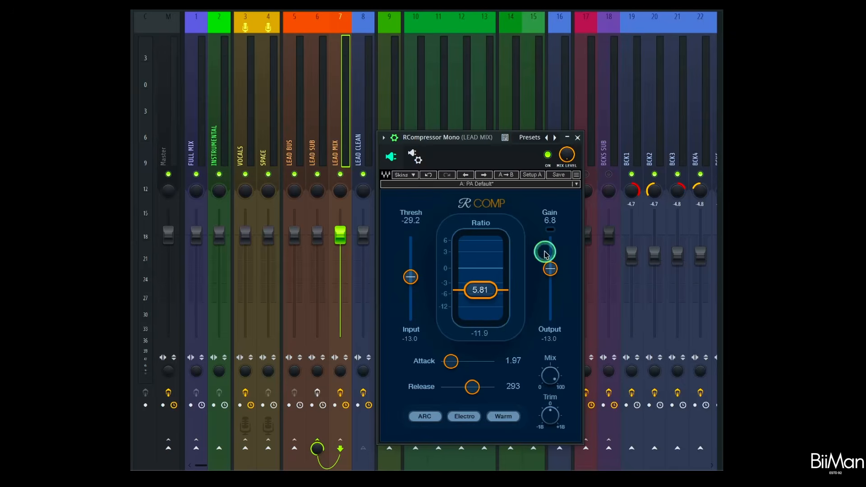
# Toggle the RCompressor on LEAD MIX to compare its effect and readjust its gain to match the level.
pyautogui.click(548, 155)
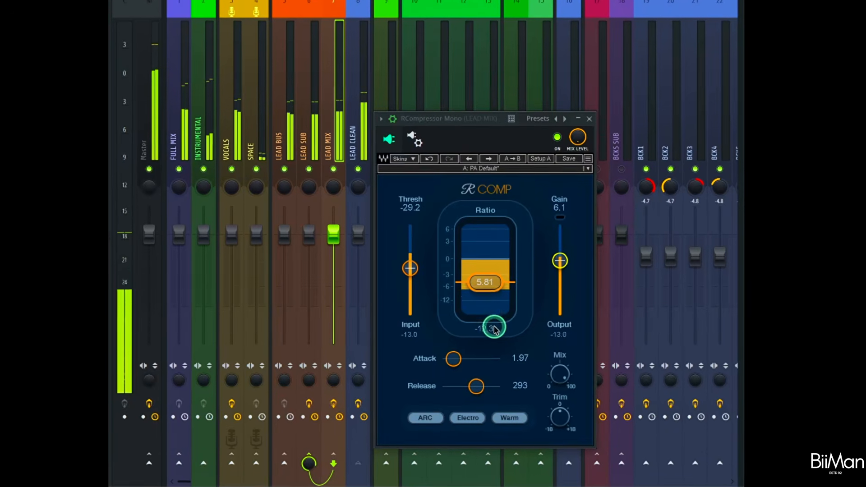
pyautogui.click(533, 288)
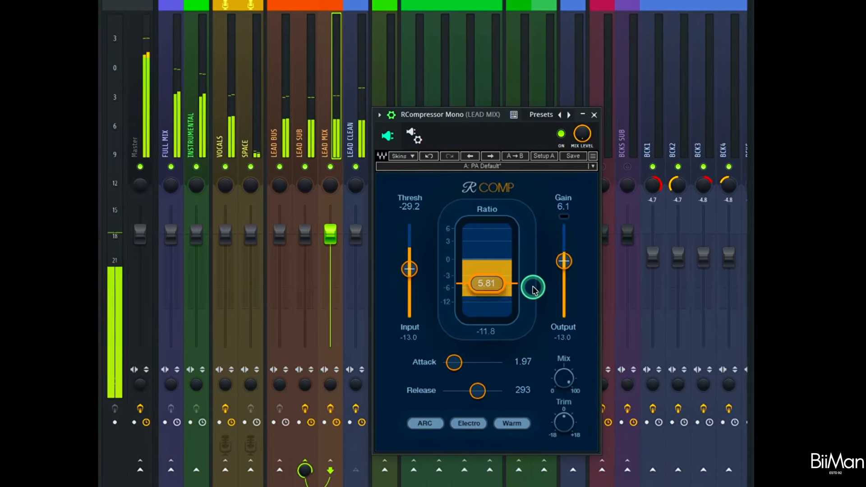
pyautogui.moveTo(569, 263); pyautogui.dragTo(570, 261)
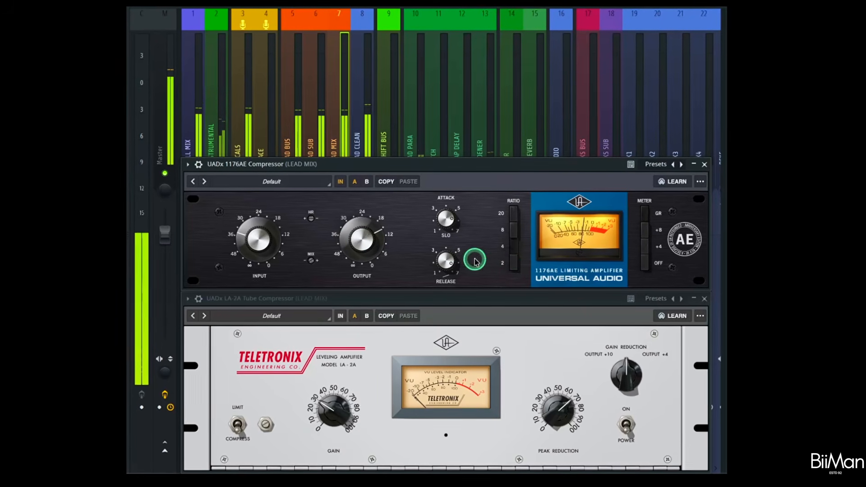
# Audition the 1176AE on LEAD MIX and enable the LA-2A Tube Compressor after it.
pyautogui.press('space')
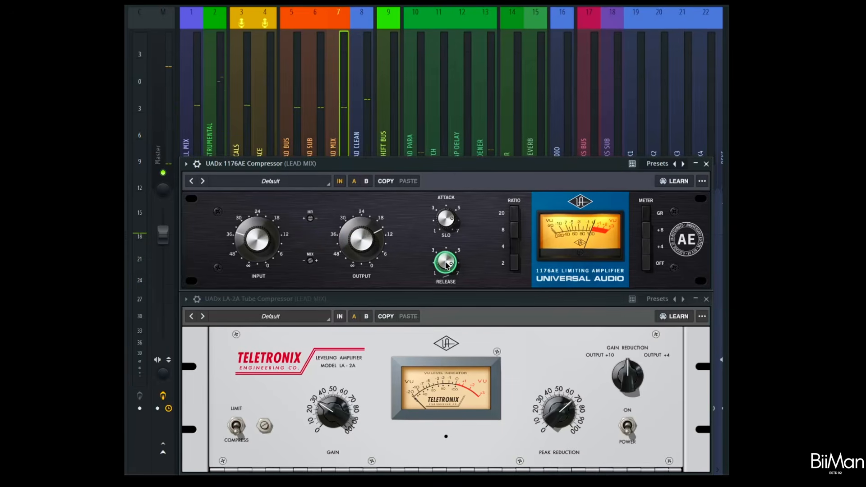
pyautogui.press('space')
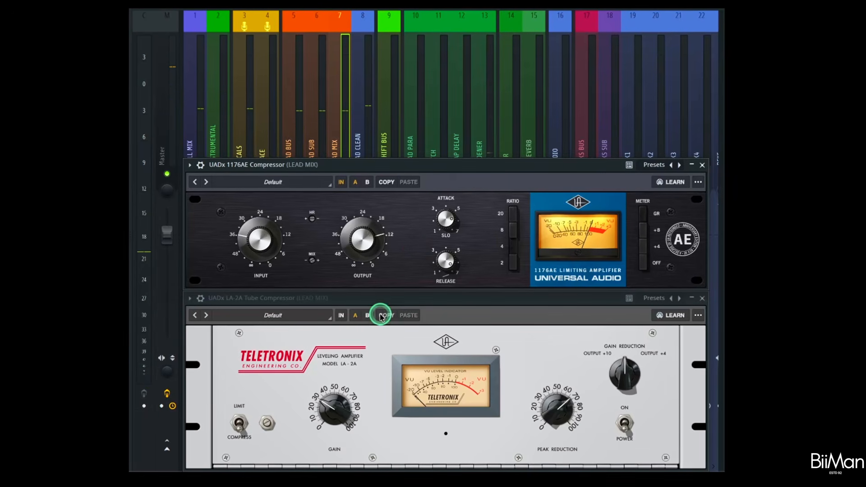
pyautogui.click(340, 318)
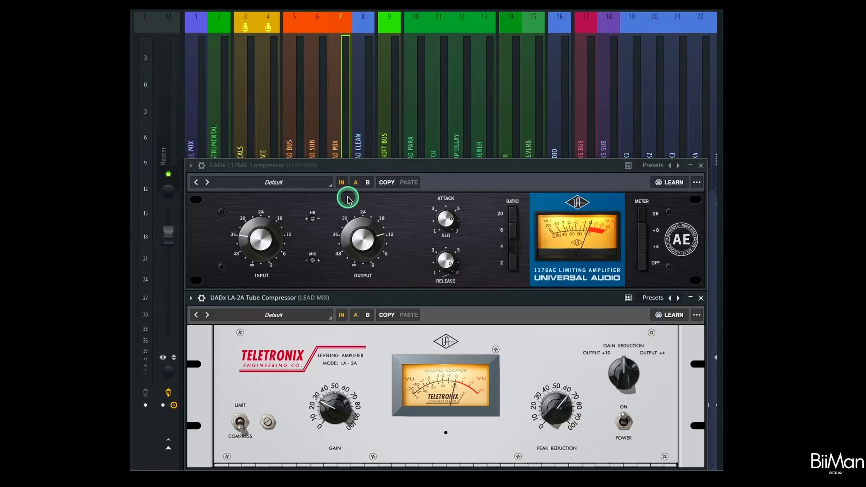
# Listen to the mix with the 1176AE and LA-2A both active on LEAD MIX, switching between their windows.
pyautogui.moveTo(332, 167); pyautogui.dragTo(402, 173)
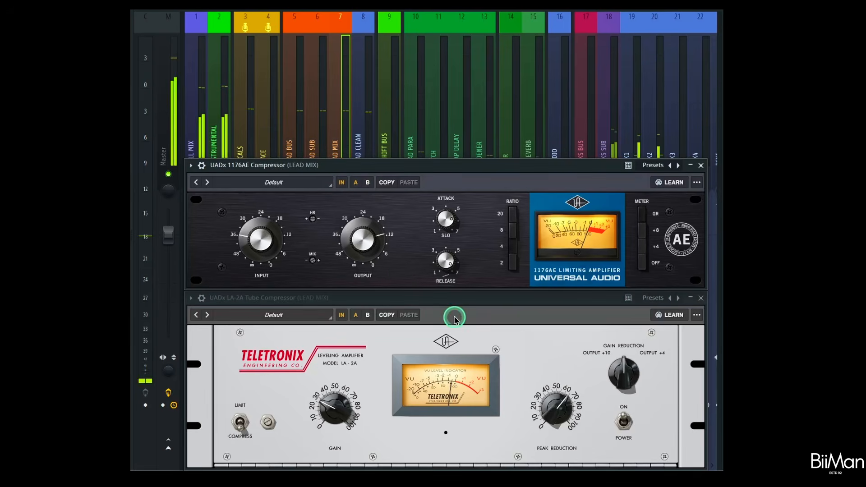
pyautogui.click(334, 408)
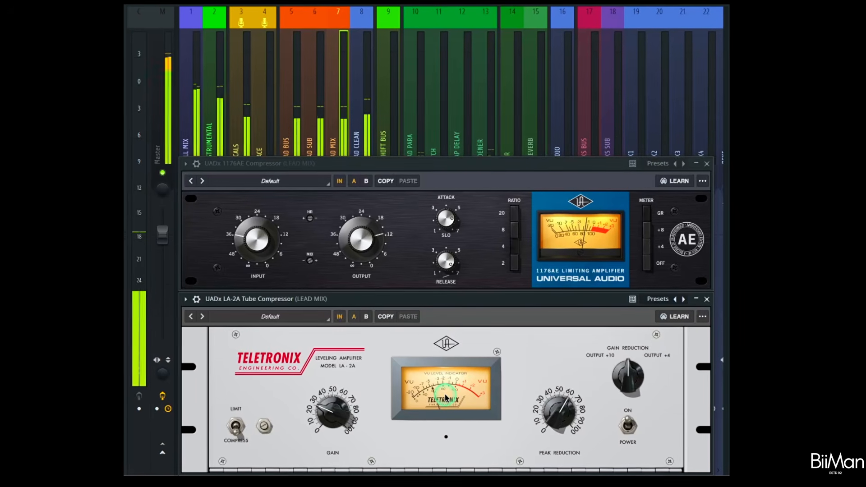
pyautogui.press('space')
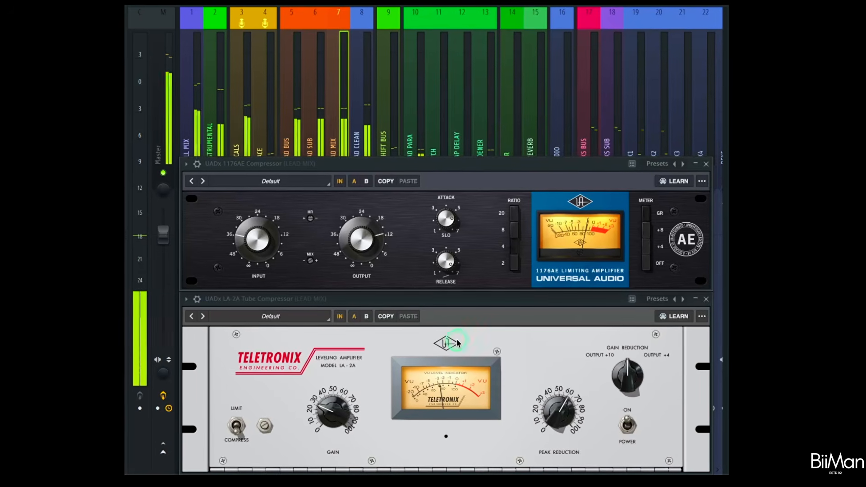
pyautogui.click(505, 162)
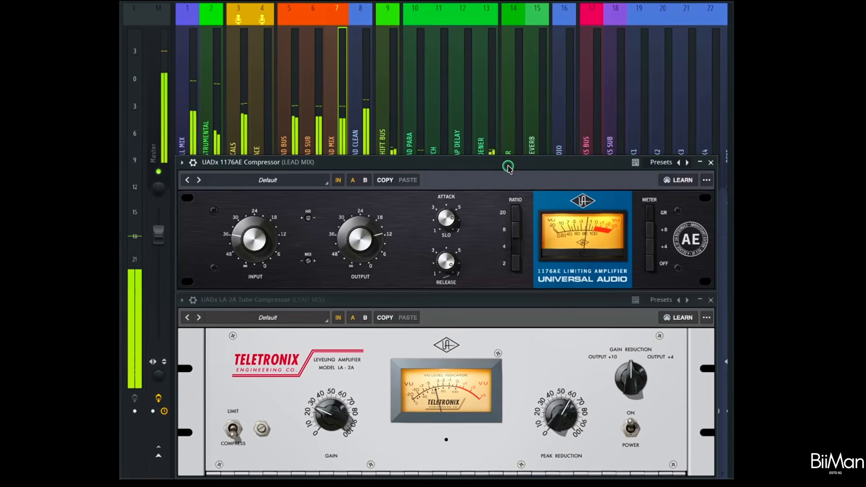
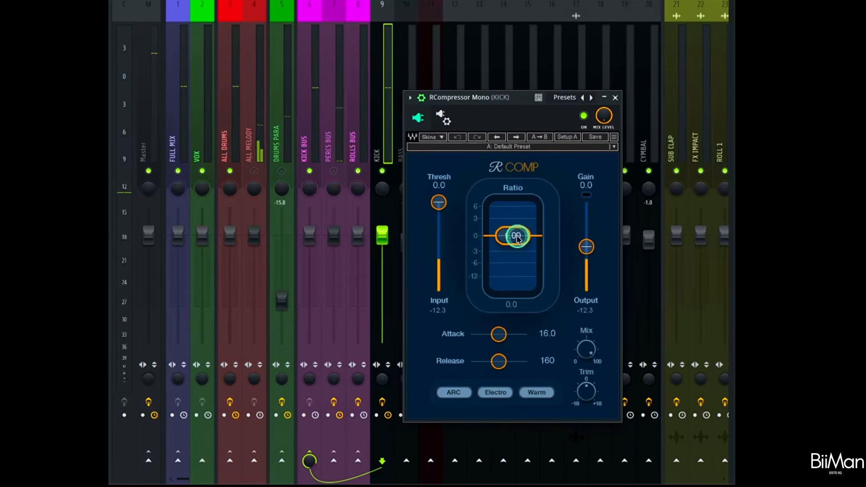
# Set the KICK RCompressor to ratio 5.14, attack 31.9, release 25.1, threshold -24.0 and gain 2.8.
pyautogui.moveTo(518, 239); pyautogui.dragTo(538, 342)
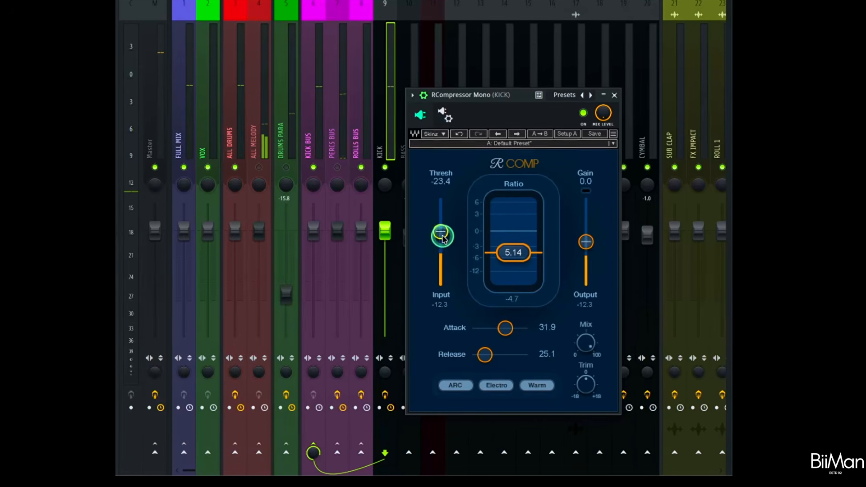
pyautogui.moveTo(443, 239); pyautogui.dragTo(441, 232)
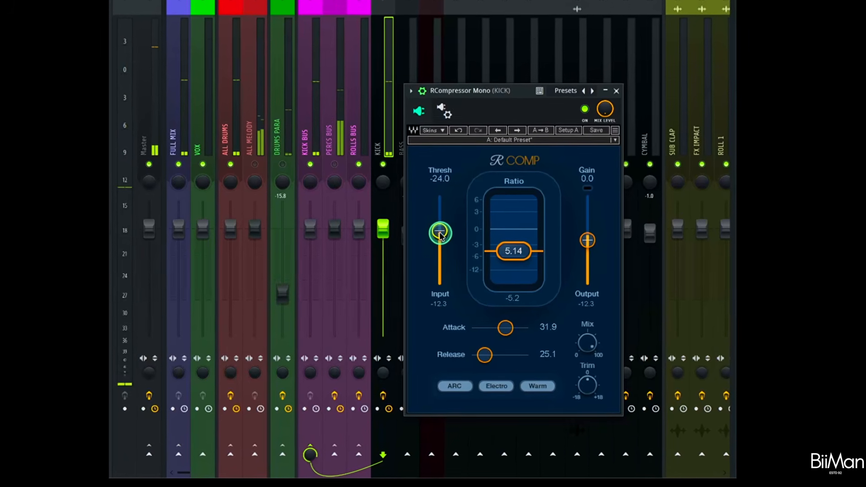
pyautogui.moveTo(587, 241); pyautogui.dragTo(588, 234)
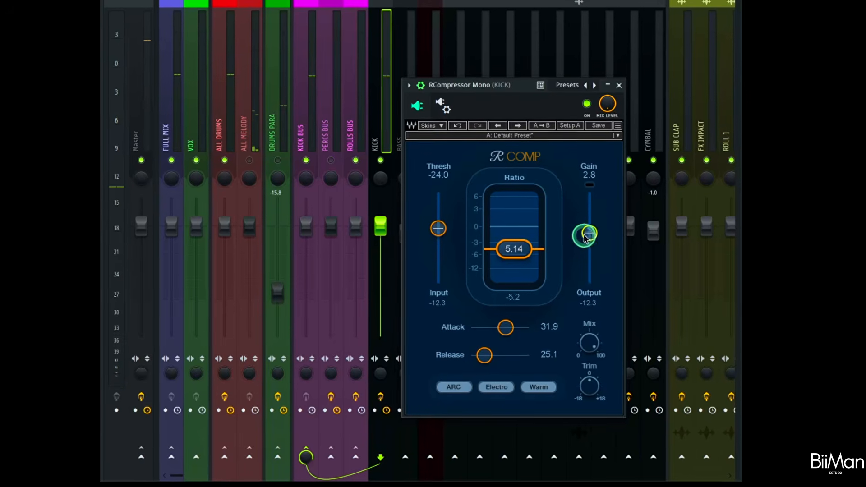
# Compare the kick with the RCompressor bypassed and active during playback, and reduce its gain to 0.8.
pyautogui.click(589, 99)
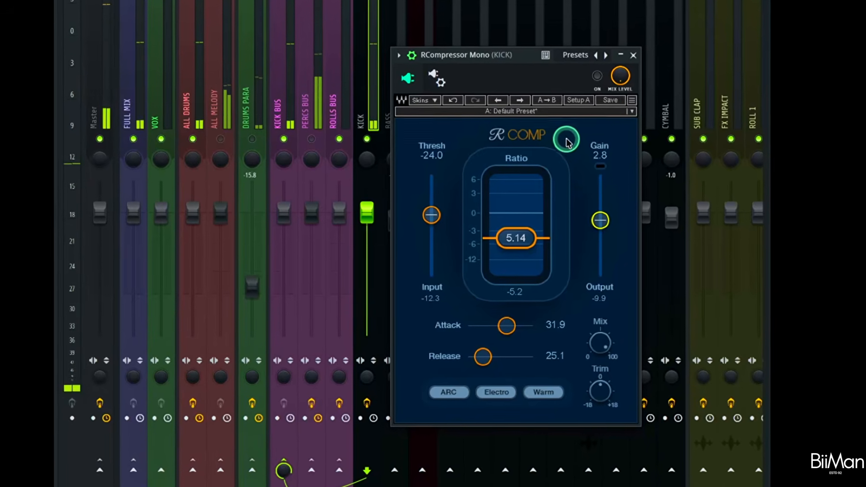
pyautogui.click(596, 80)
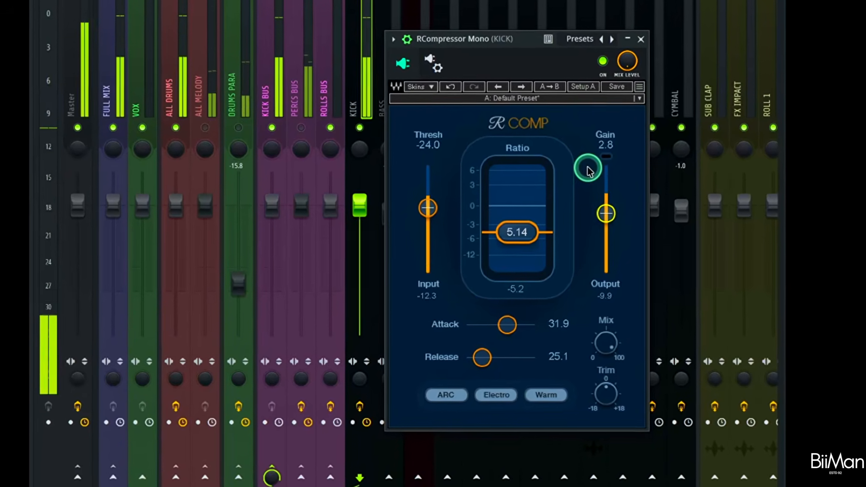
pyautogui.moveTo(605, 216)
pyautogui.mouseDown()
pyautogui.moveTo(606, 231)
pyautogui.moveTo(613, 227)
pyautogui.mouseUp()
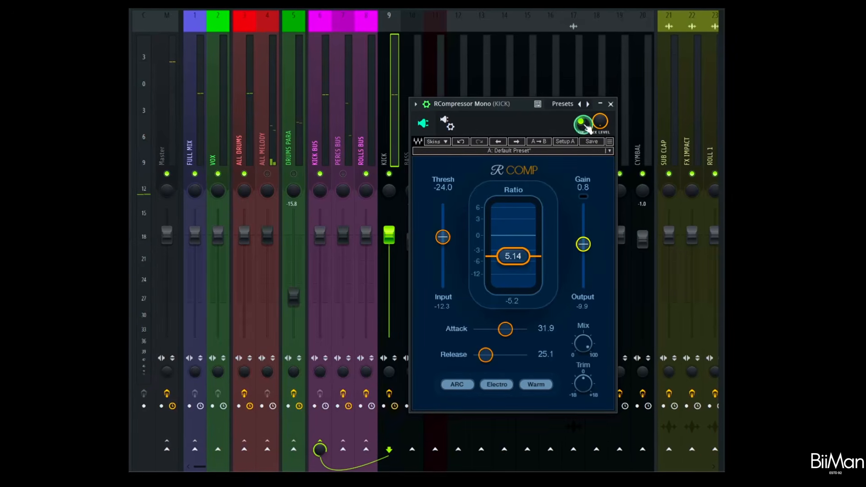
pyautogui.press('space')
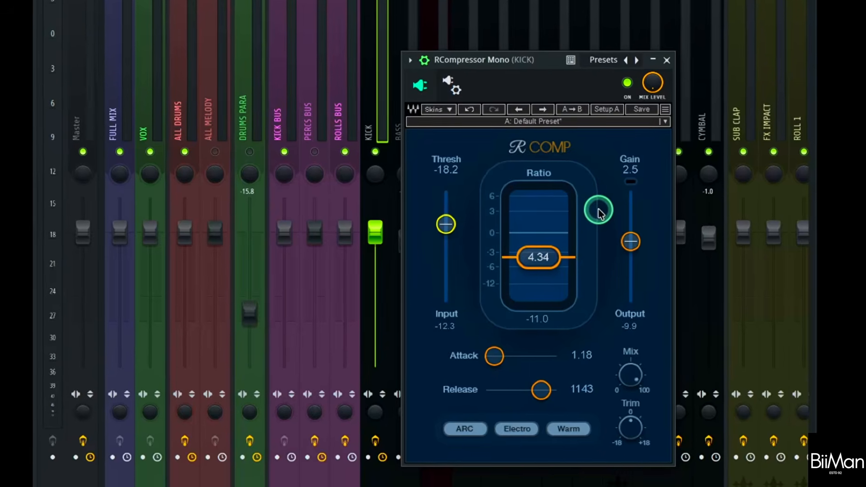
# Enable the KICK RCompressor set to ratio 5.00 and attack 0.80, listen to its effect and close its window.
pyautogui.click(667, 61)
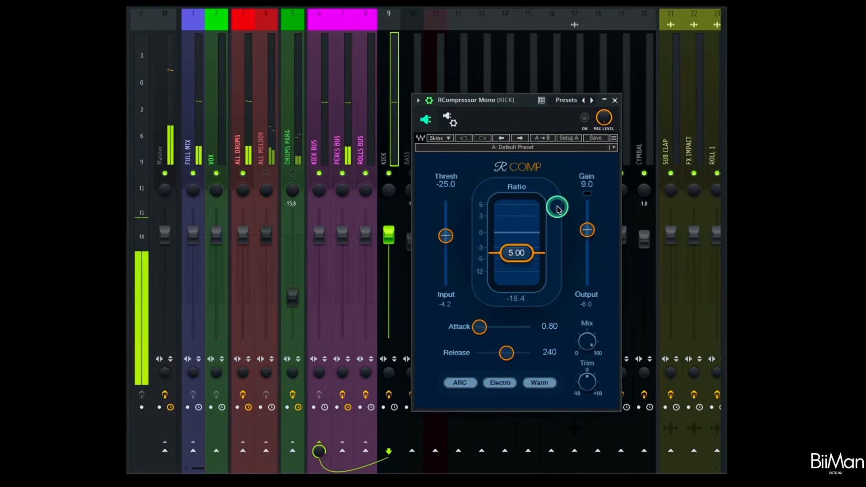
pyautogui.click(585, 117)
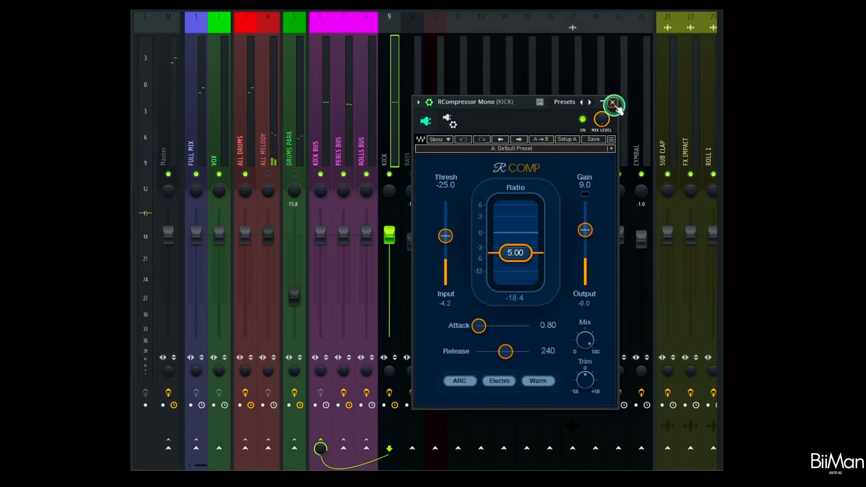
pyautogui.click(612, 102)
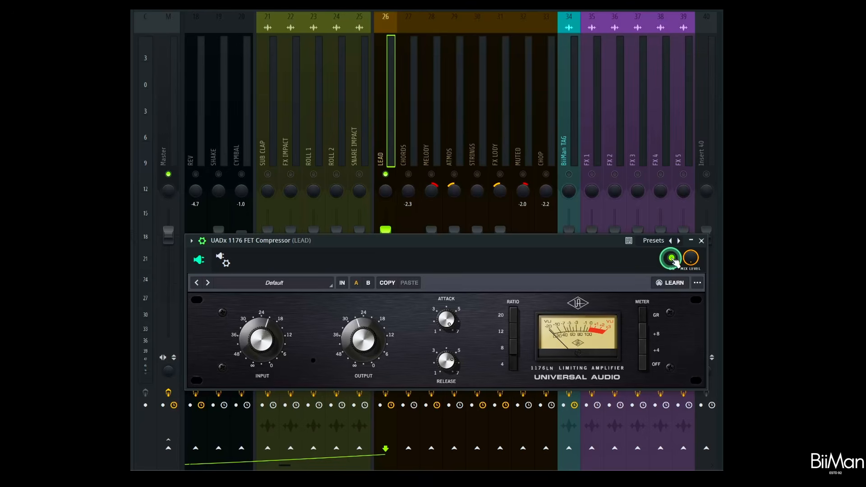
# Compare the LEAD channel with and without the UADx 1176 FET Compressor and switch its processing in.
pyautogui.click(671, 259)
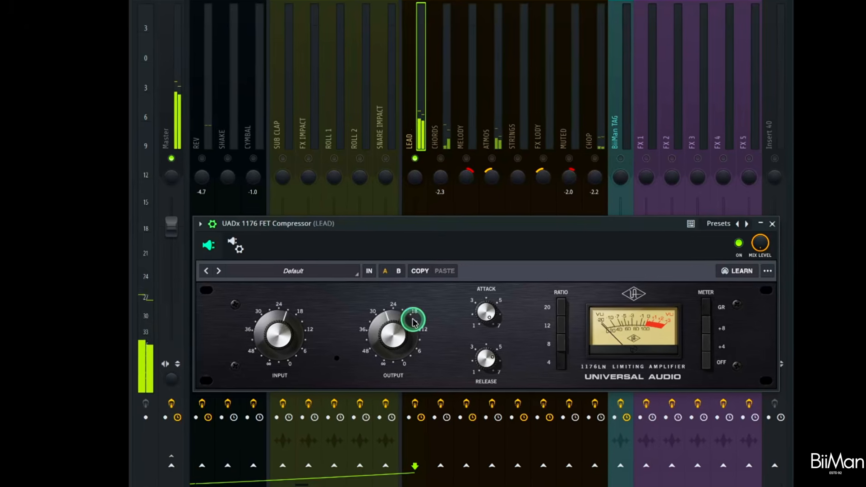
pyautogui.click(367, 271)
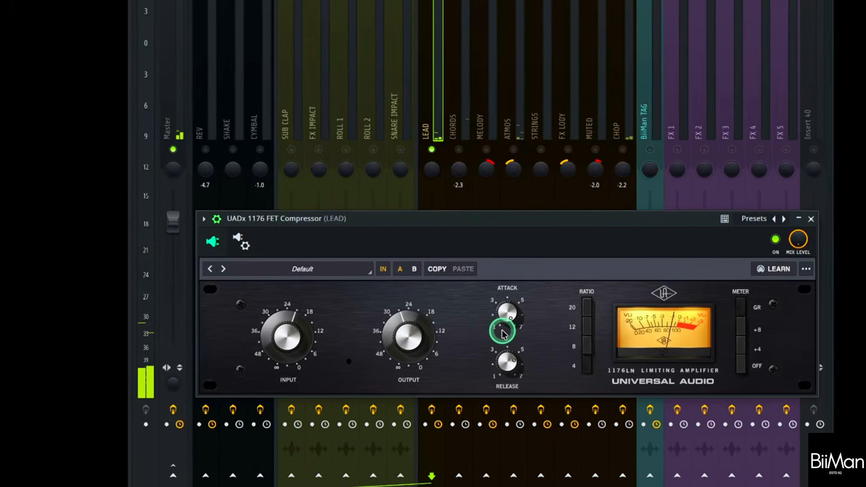